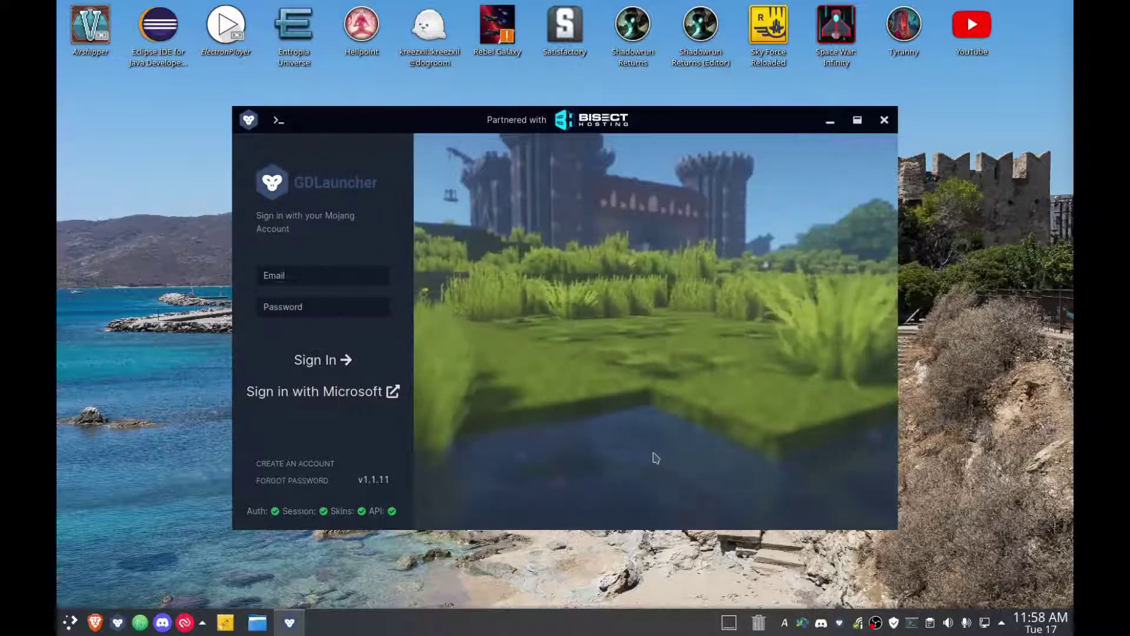
Sign in to GDLauncher with the account email and password.
click(321, 281)
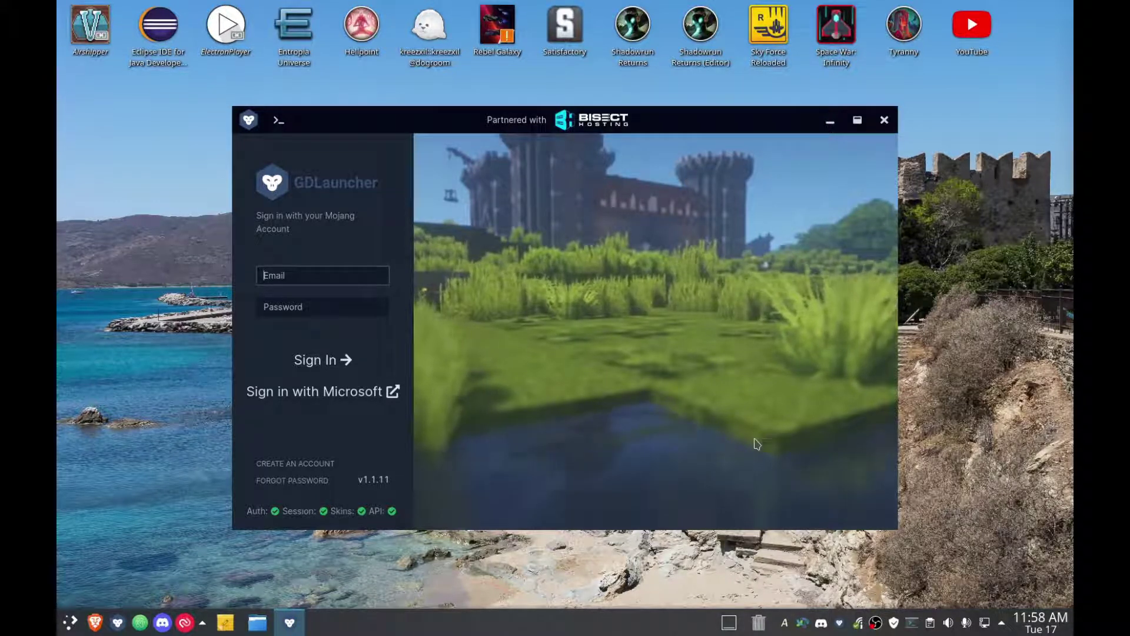
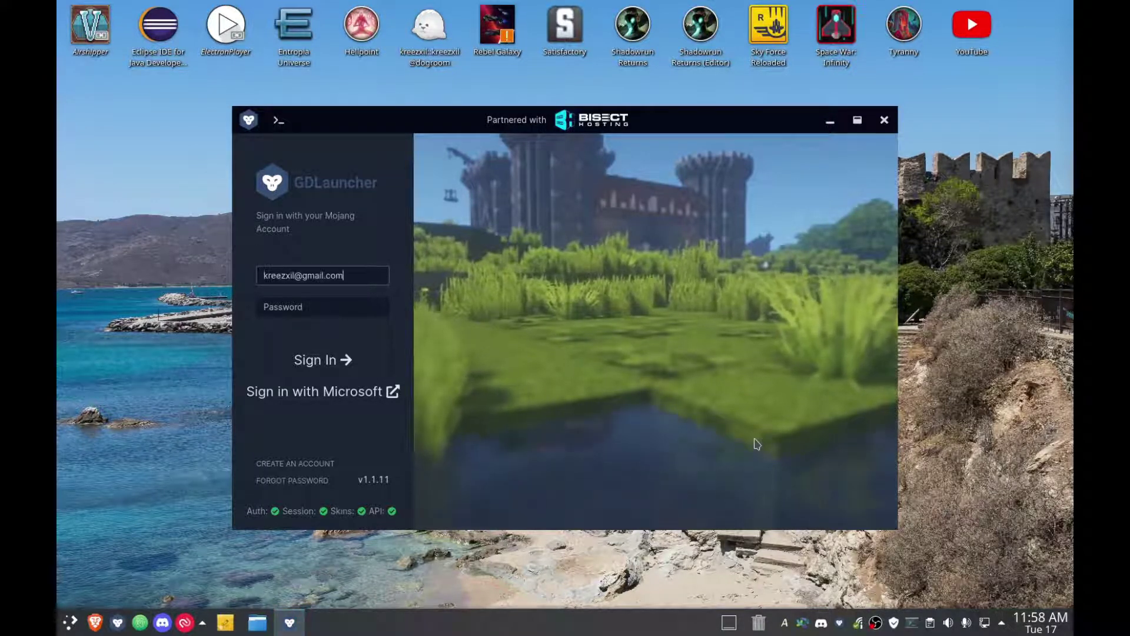
key(Tab)
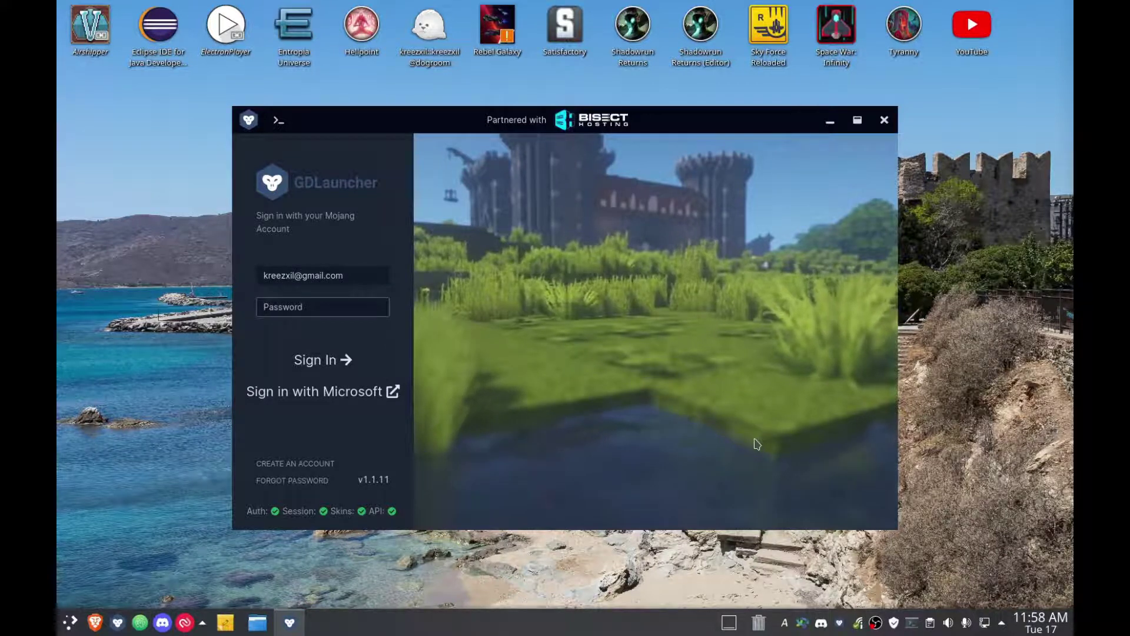
text(**************)
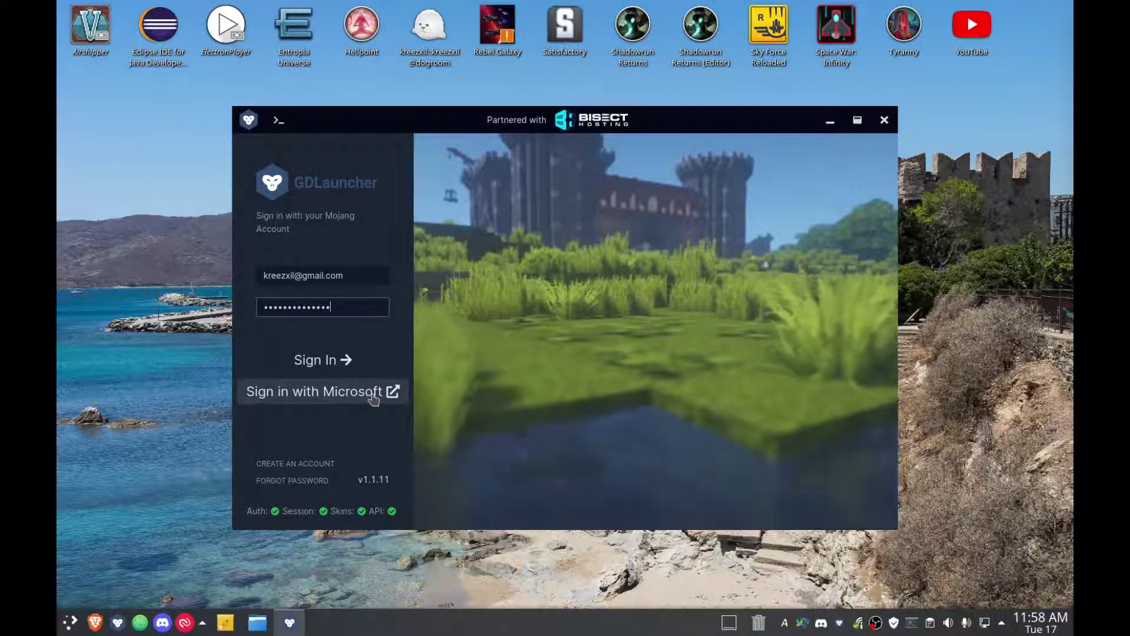
click(328, 370)
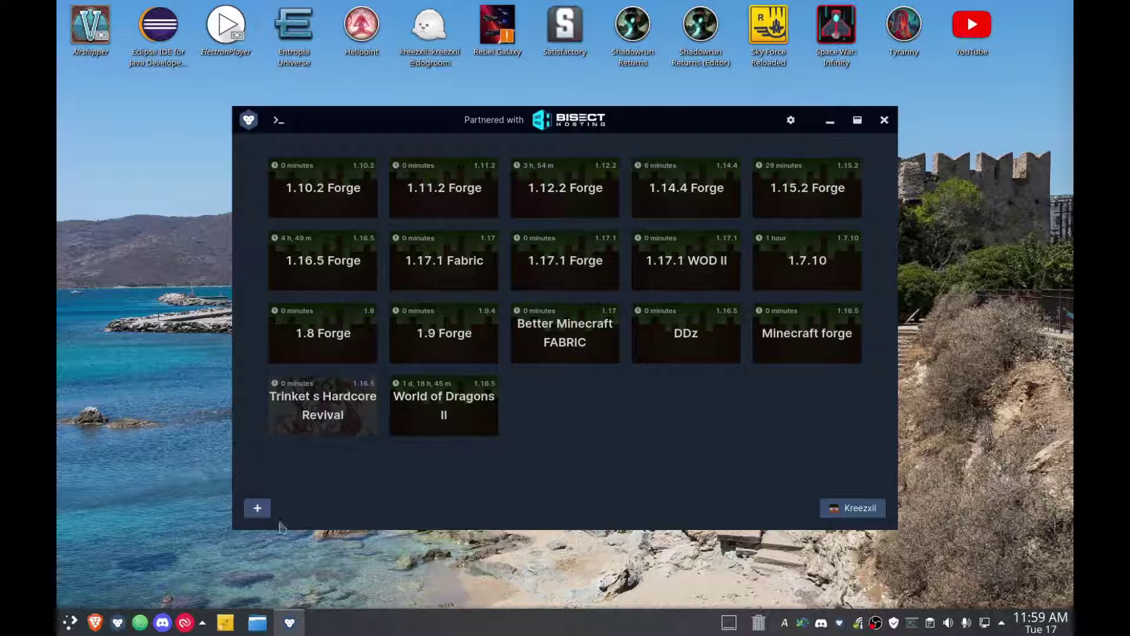
Start a new instance from CurseForge and search modpacks by the creator's name.
click(255, 508)
click(547, 213)
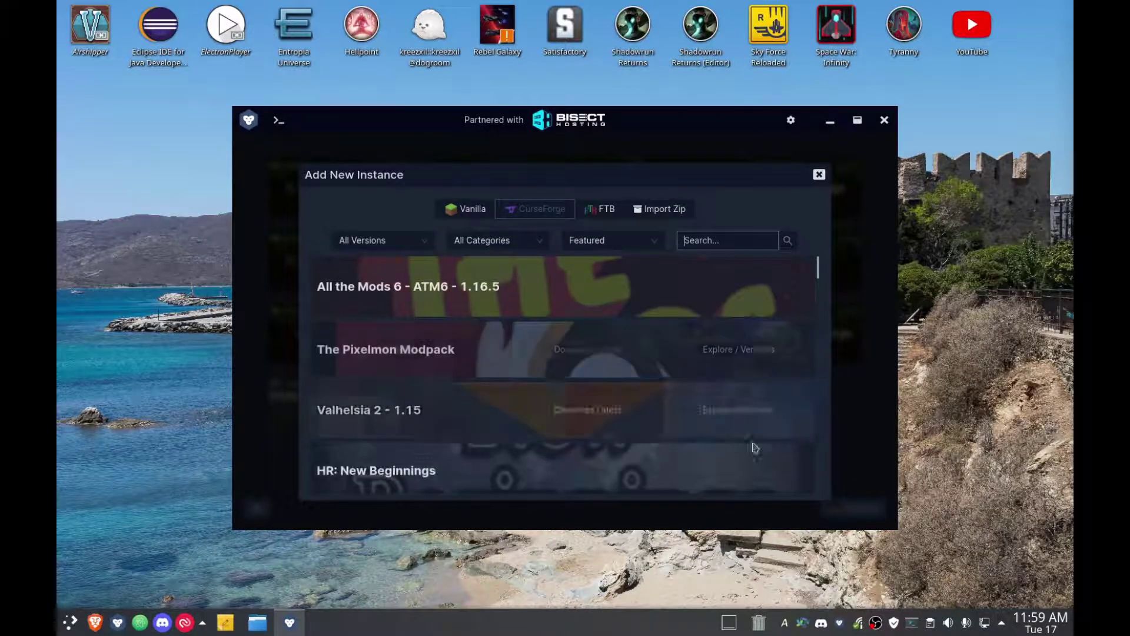
mouse_move(748, 473)
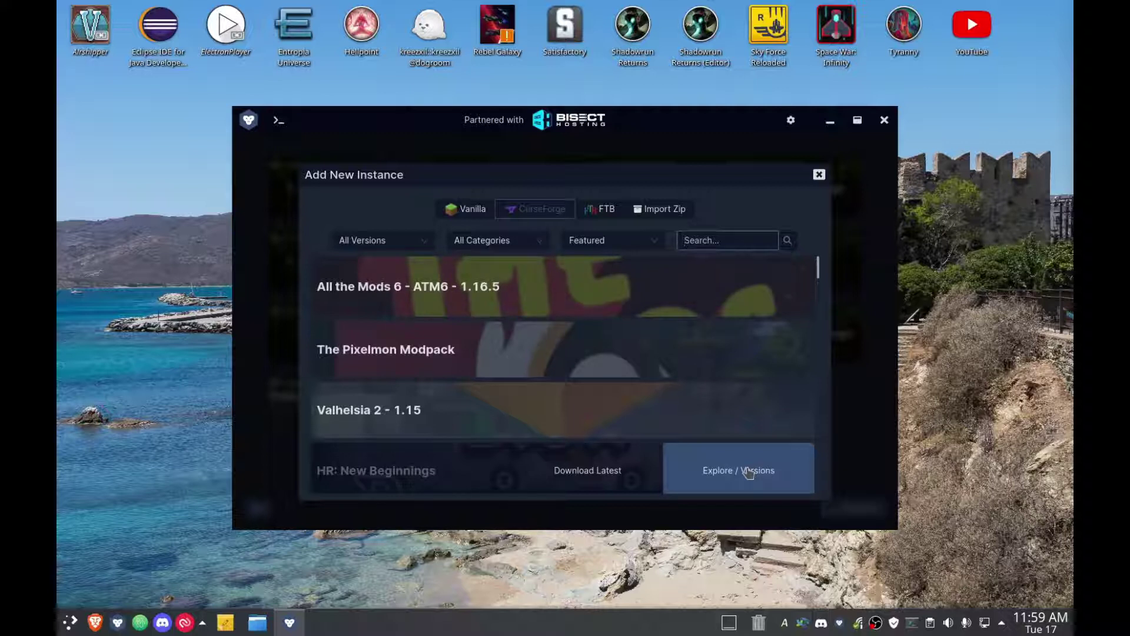
text(kreezxil)
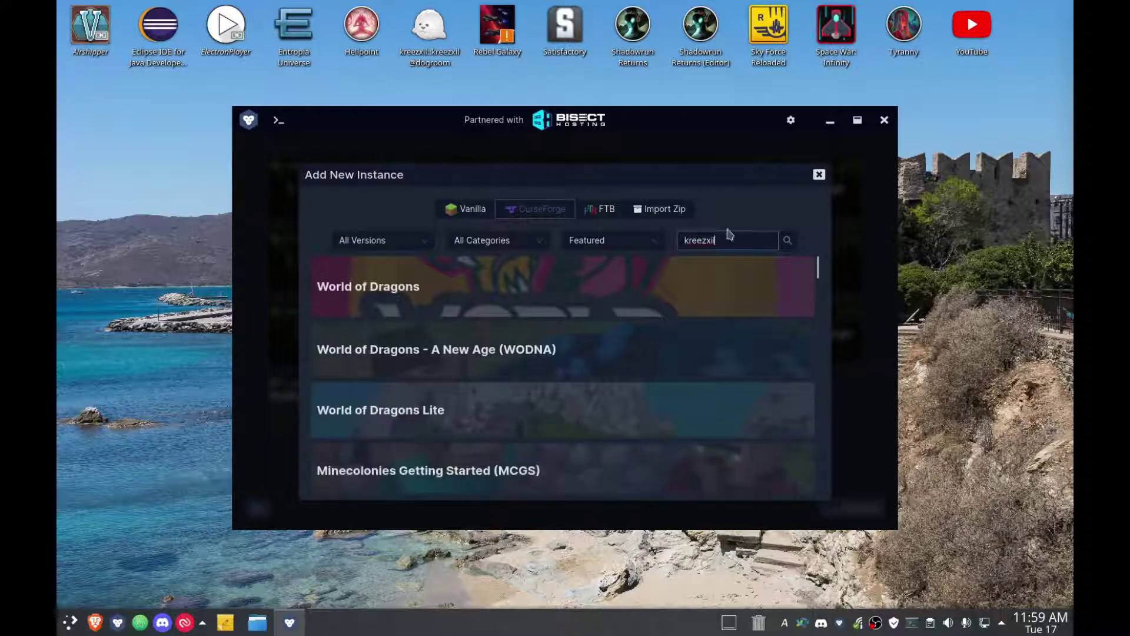
Scroll through the creator's modpack results, then clear the search box.
scroll(609, 334, down, 1)
scroll(610, 333, down, 10)
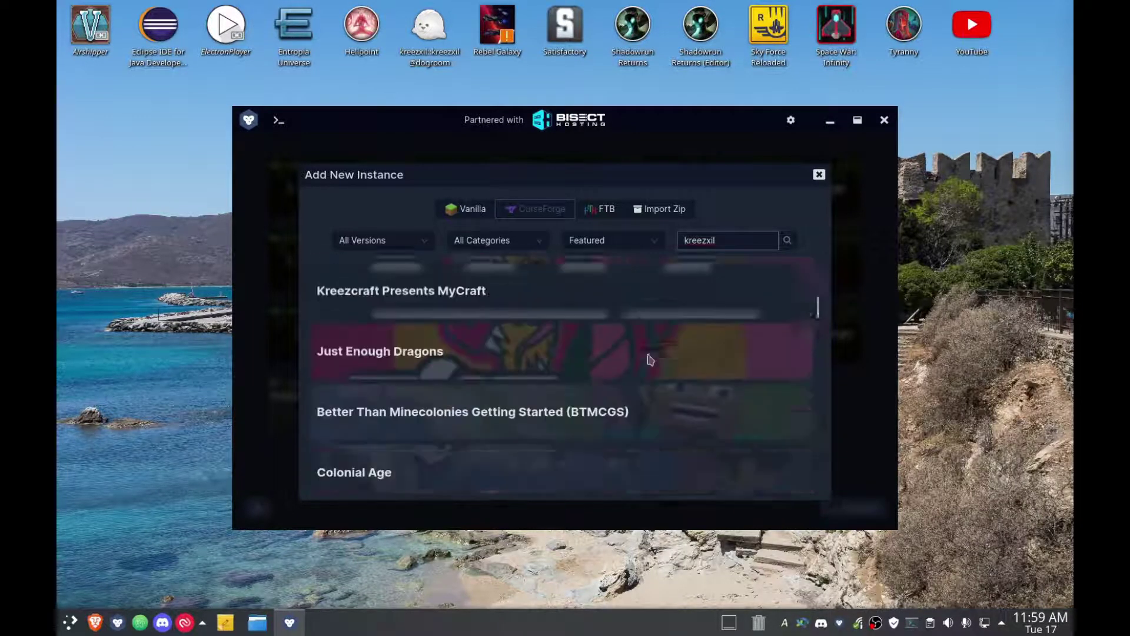
scroll(684, 383, down, 12)
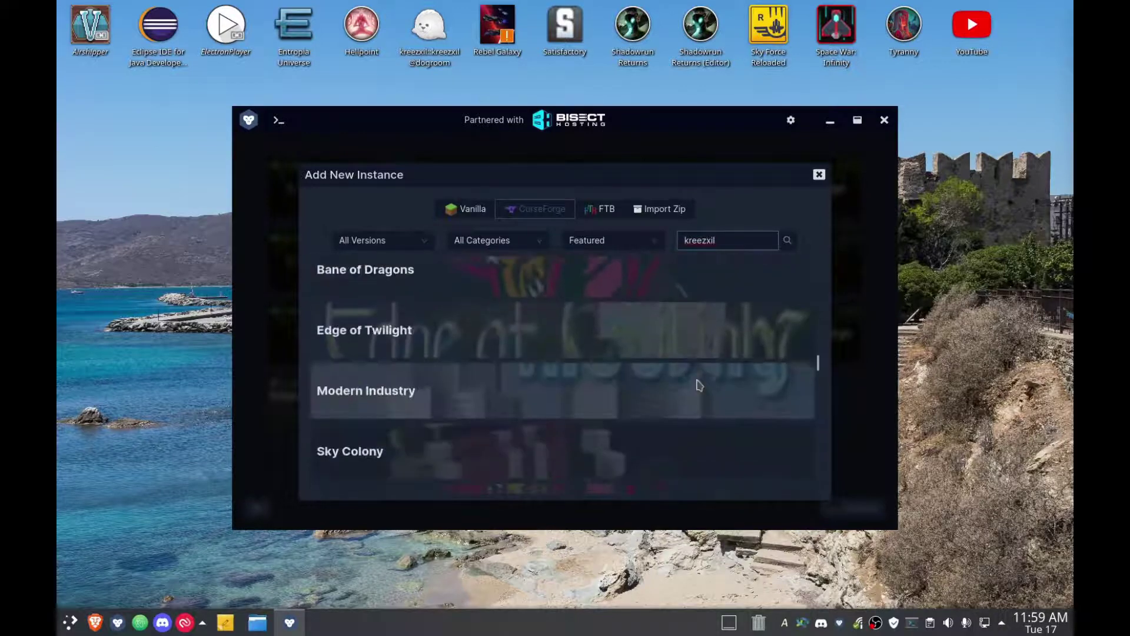
scroll(709, 385, down, 15)
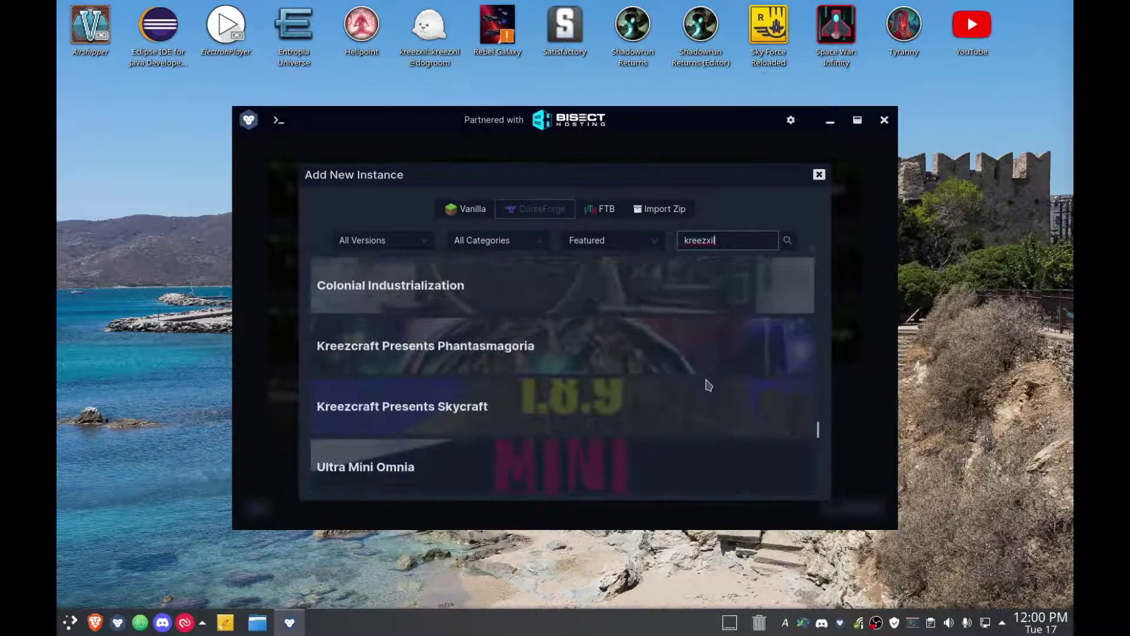
scroll(714, 382, down, 4)
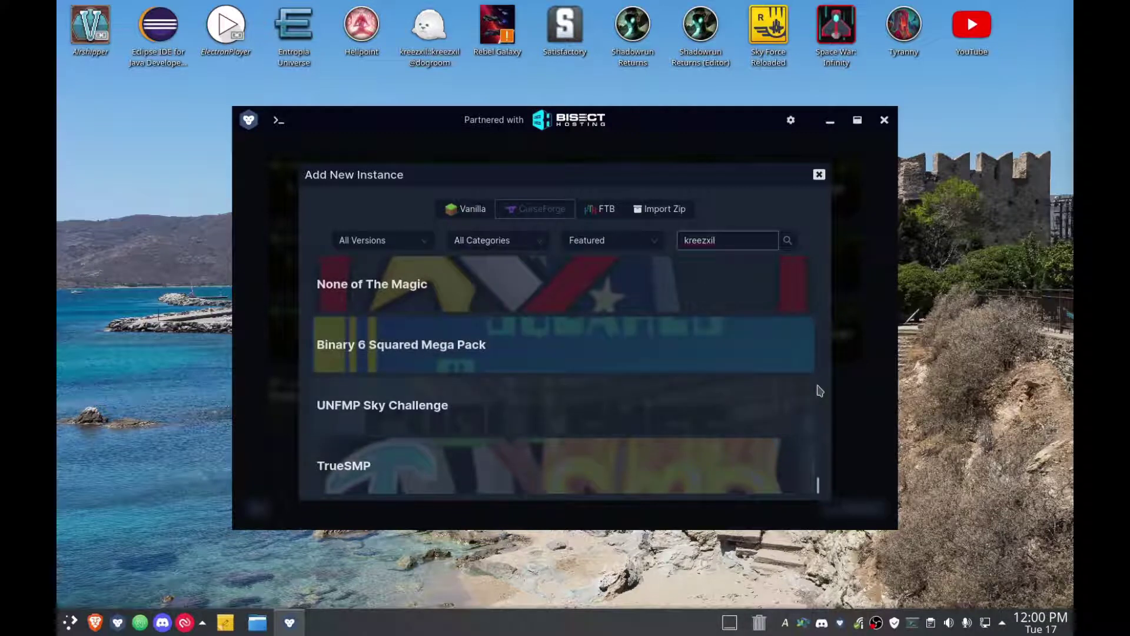
key(BackSpace)
key(BackSpace)
key(BackSpace)
key(BackSpace)
key(BackSpace)
key(BackSpace)
key(BackSpace)
key(BackSpace)
Search CurseForge for 'dragons' and preview the World of Dragons install page.
text(dr)
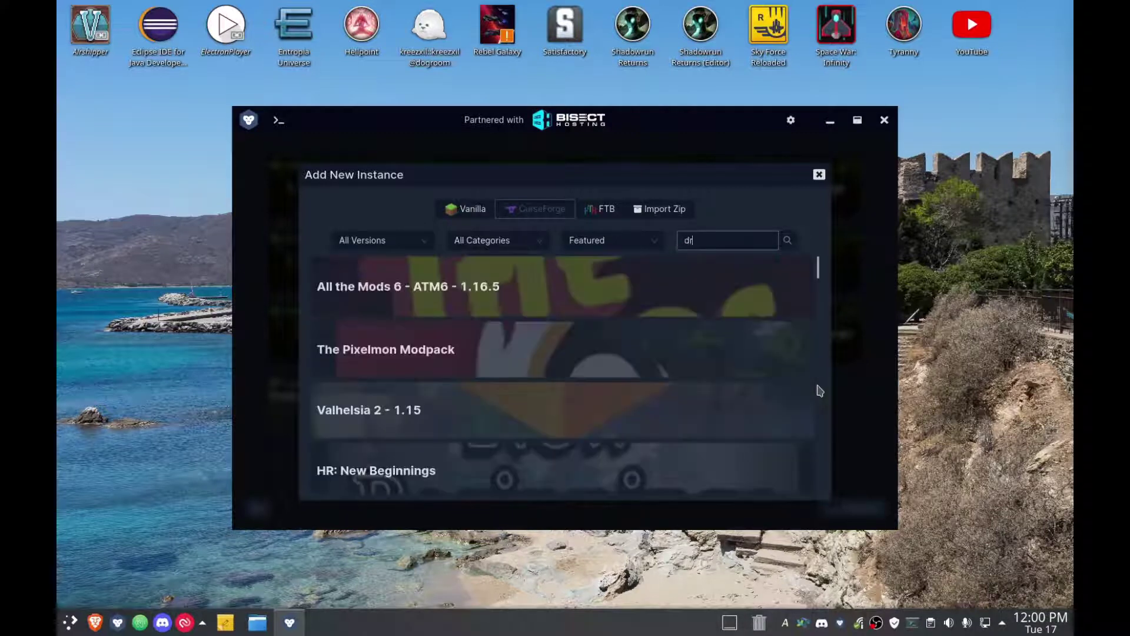
text(agons)
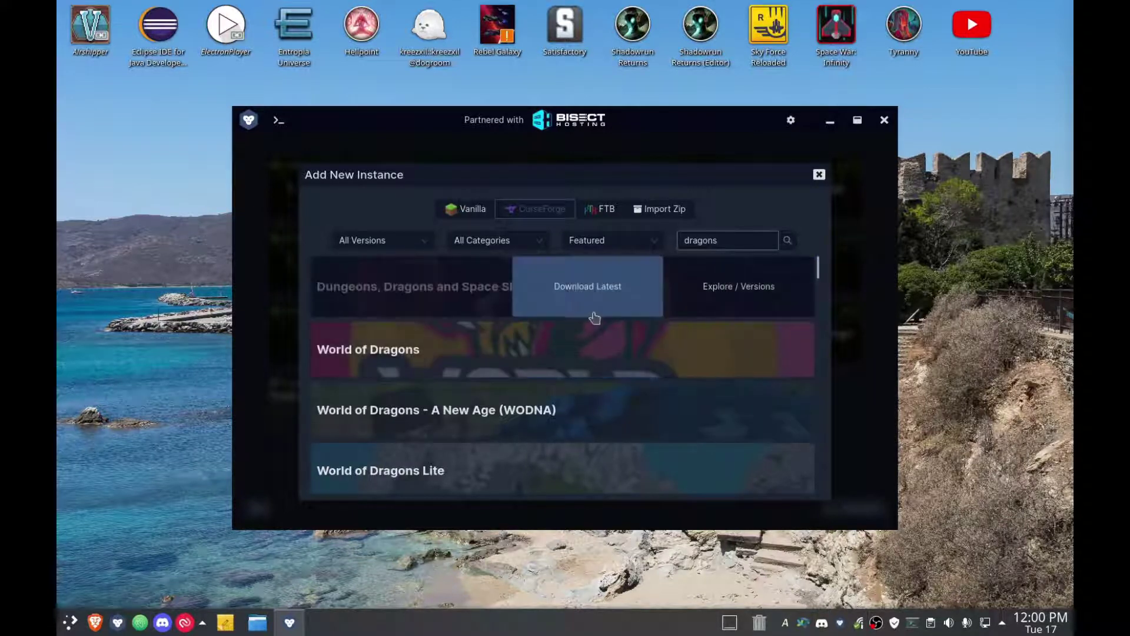
mouse_move(613, 351)
click(612, 351)
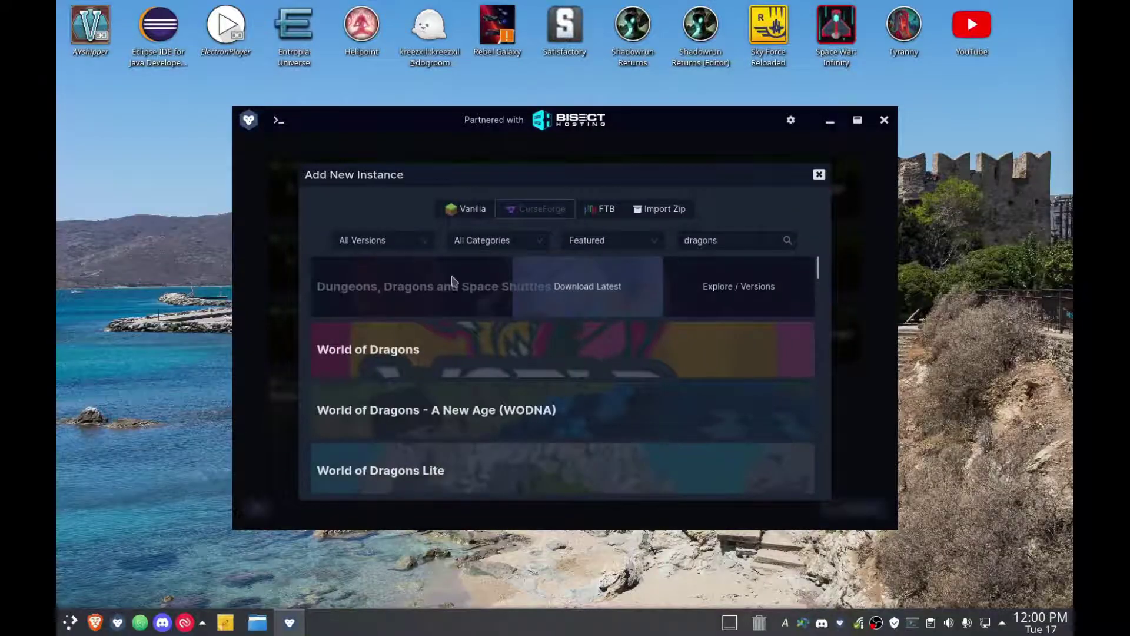
mouse_move(573, 333)
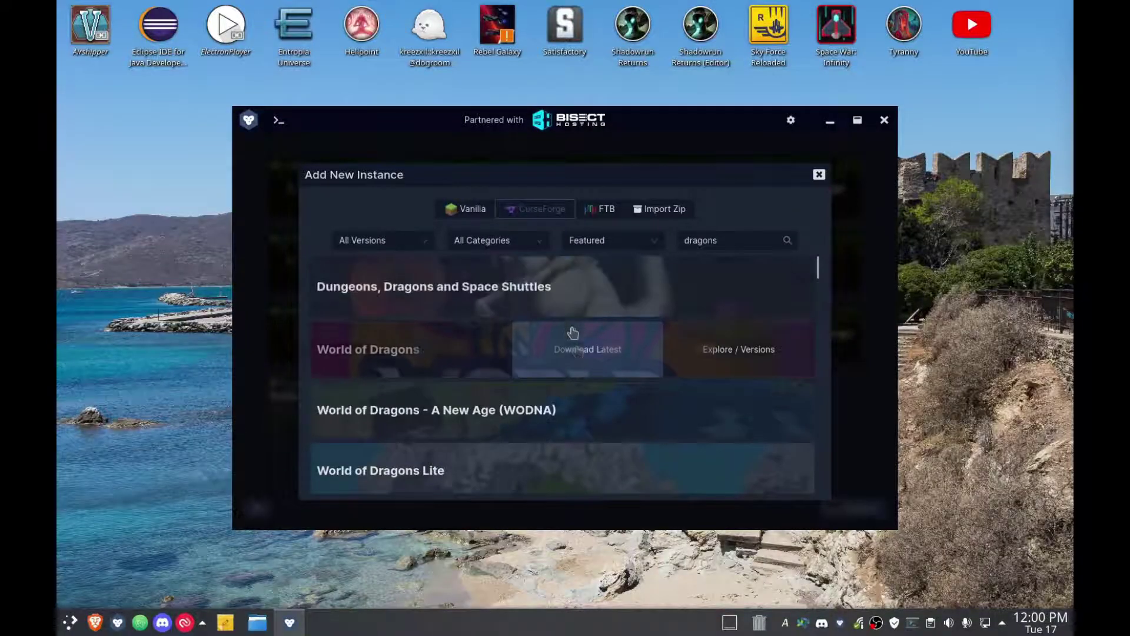
click(609, 356)
click(331, 476)
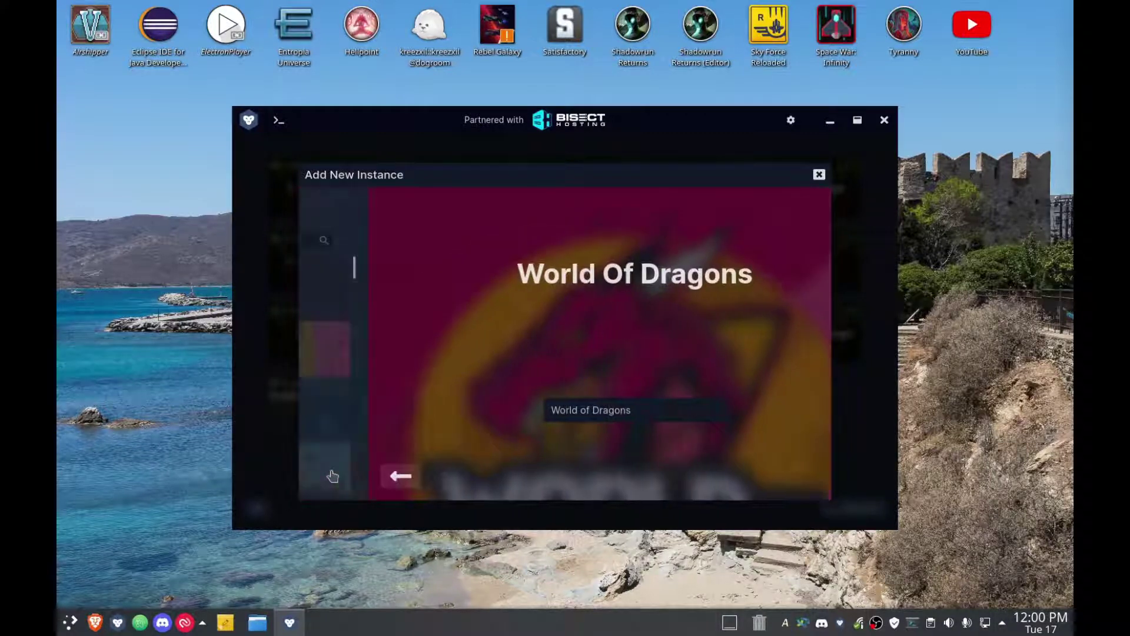
Choose the latest World of Dragons modpack and confirm creating its instance.
mouse_move(647, 410)
scroll(648, 410, down, 4)
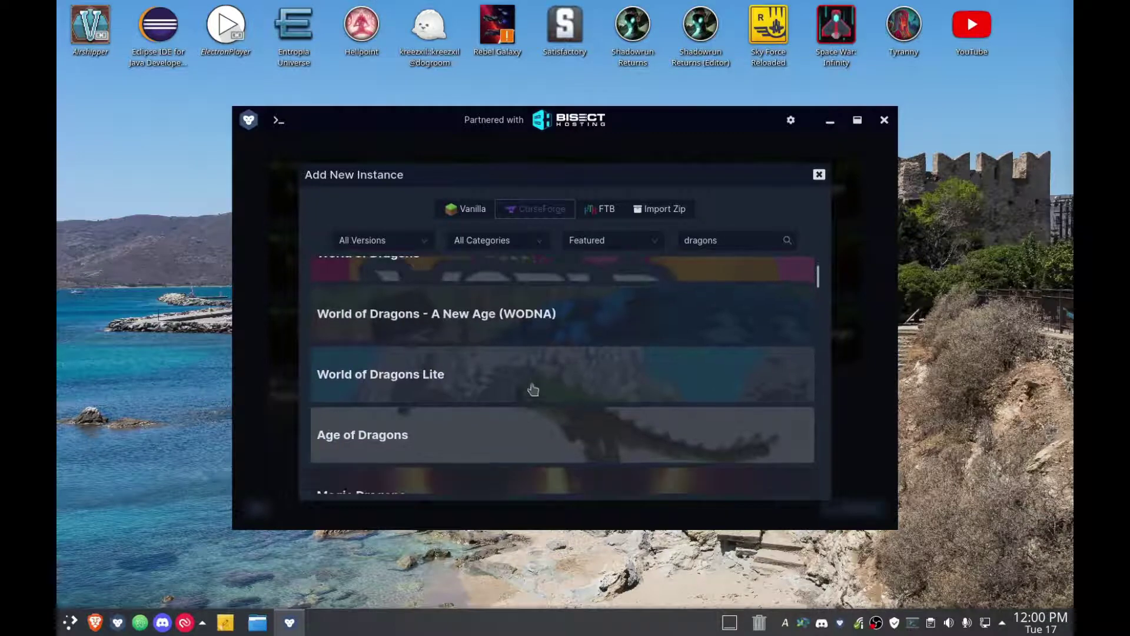
mouse_move(577, 315)
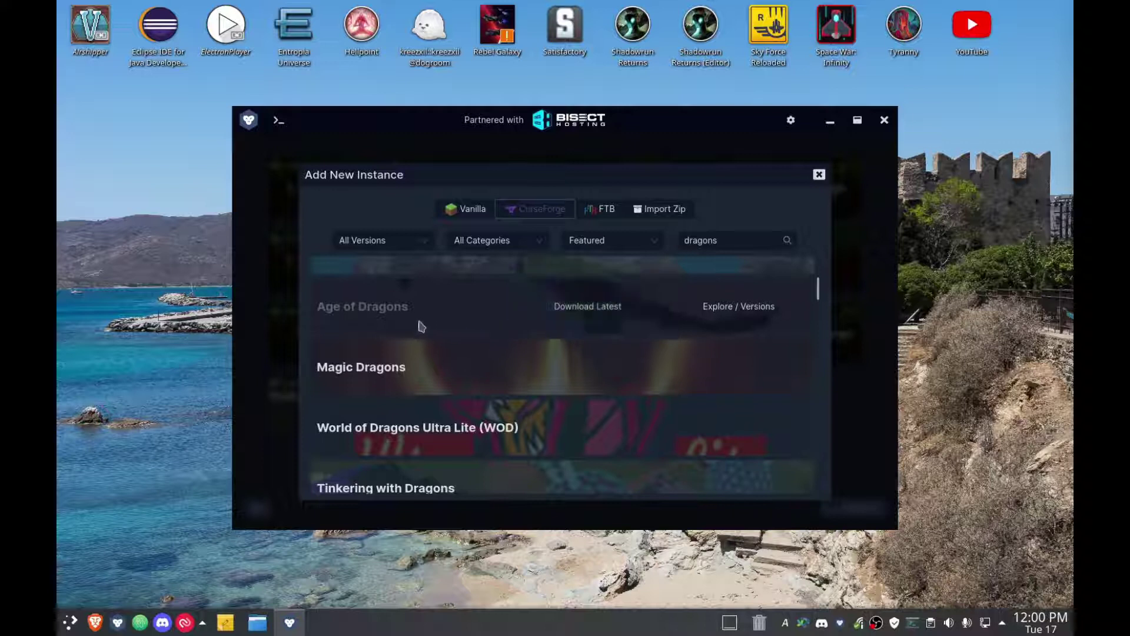
scroll(580, 348, down, 3)
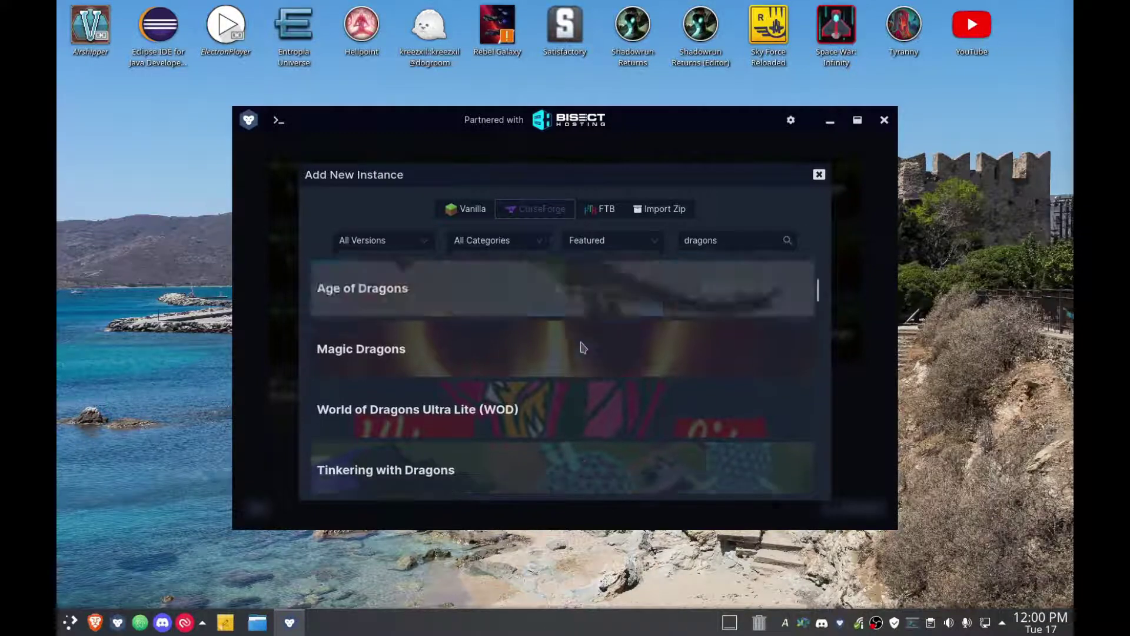
scroll(589, 359, up, 4)
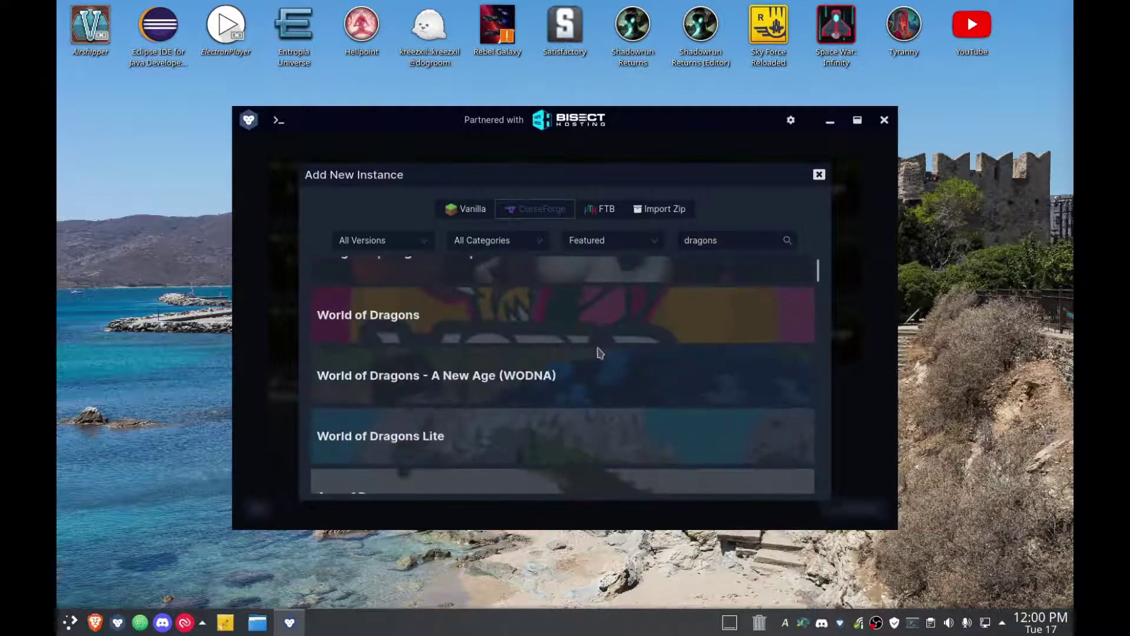
click(609, 352)
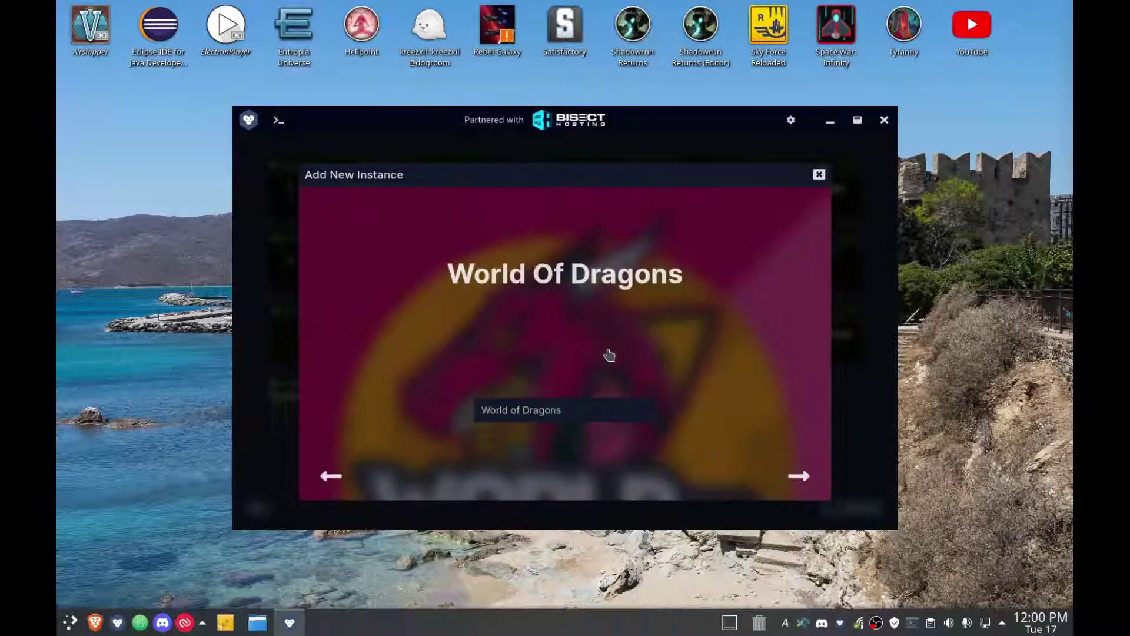
click(799, 476)
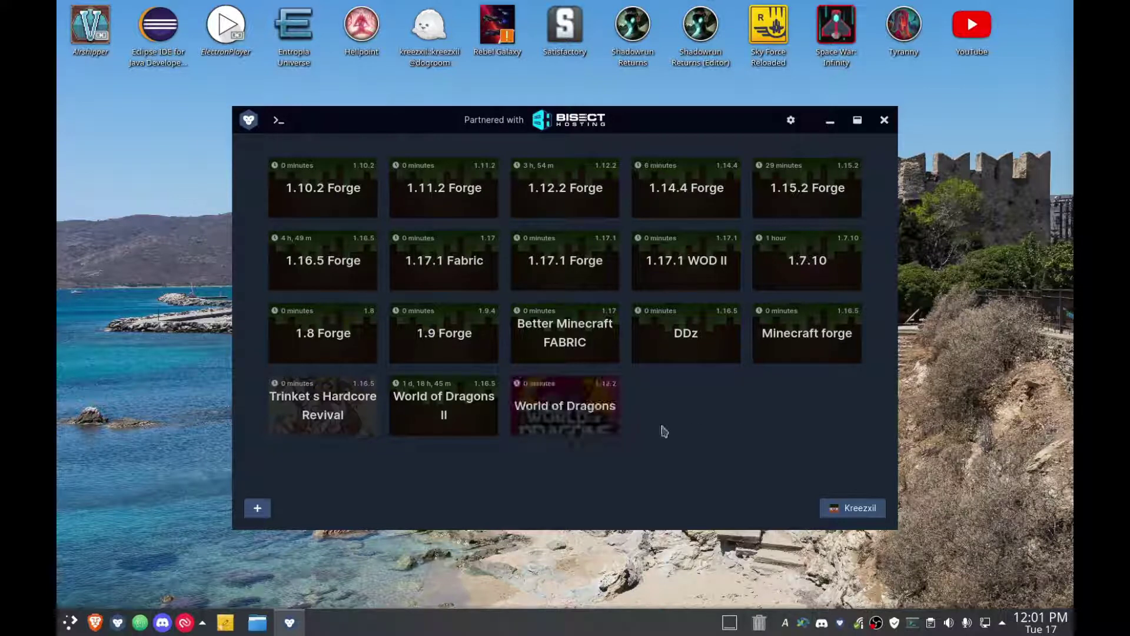
Wait for the World of Dragons 1.12.2 modpack to finish downloading and installing.
mouse_move(575, 415)
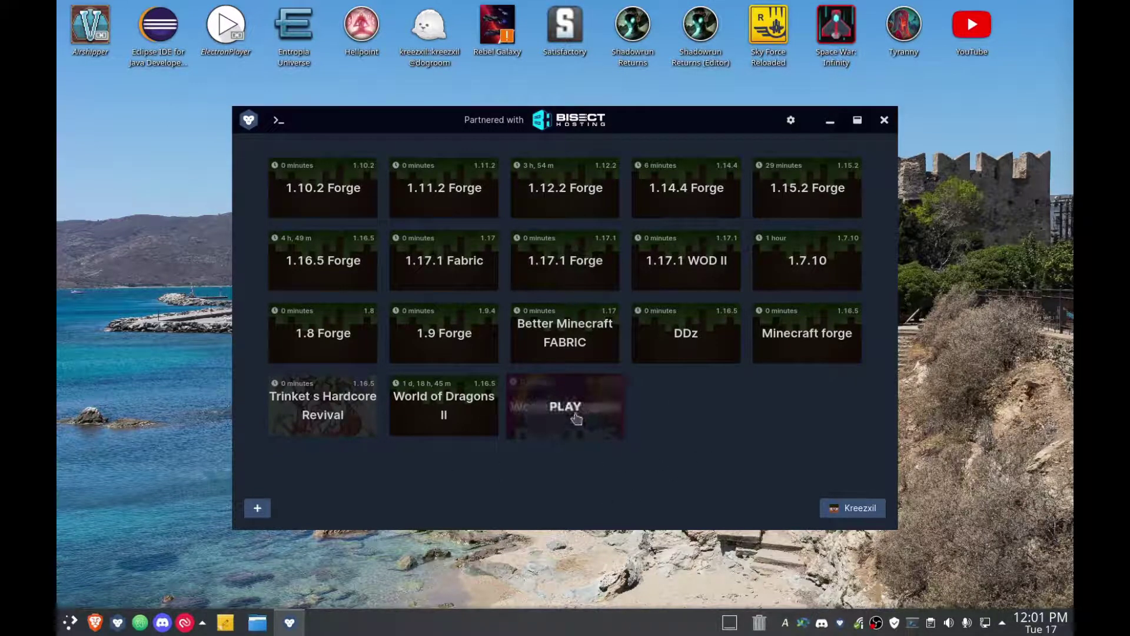
click(576, 414)
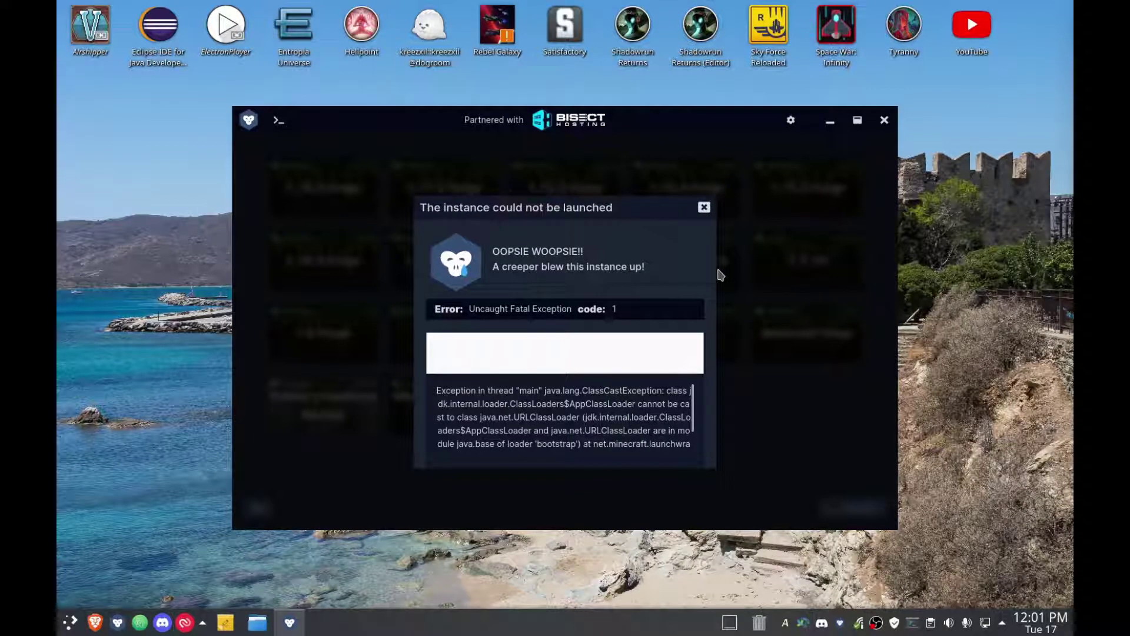
click(704, 207)
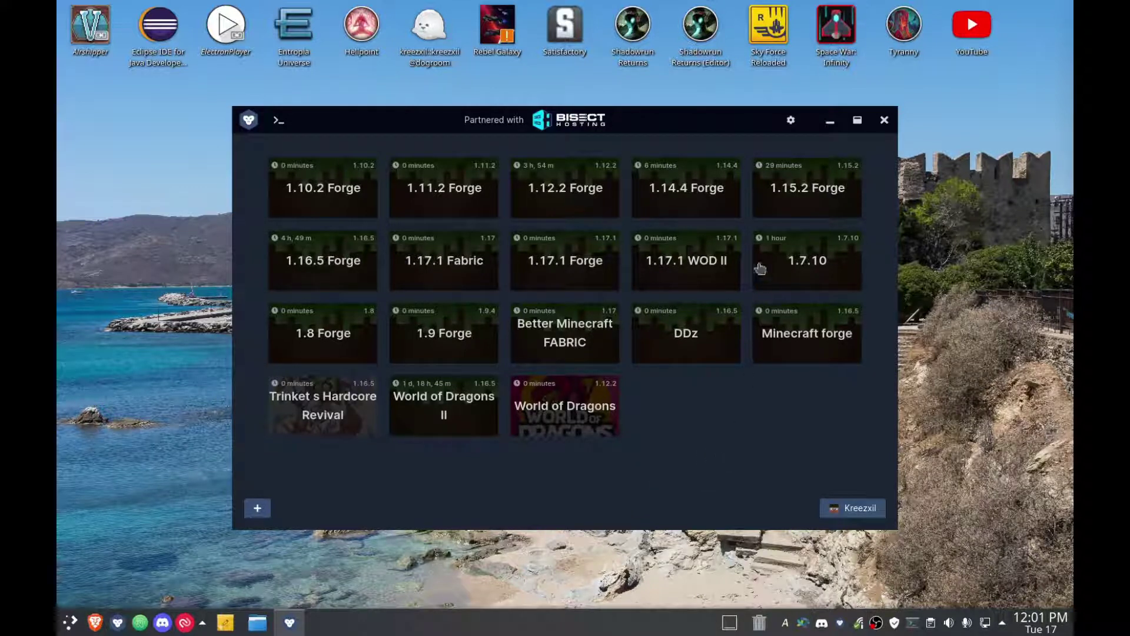
click(791, 121)
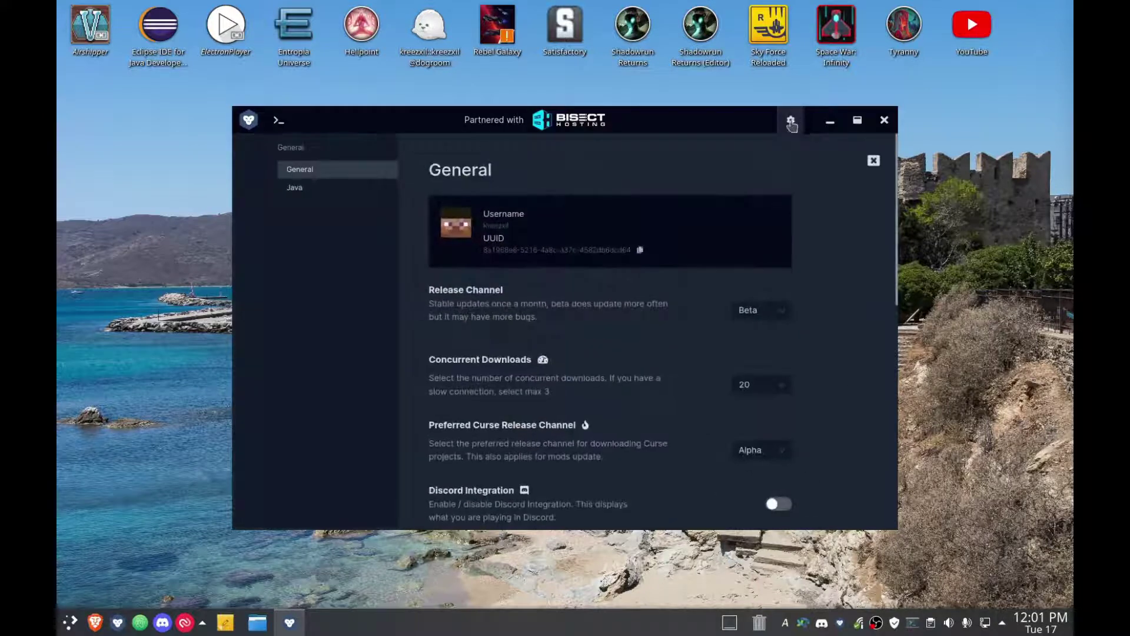
scroll(648, 424, down, 7)
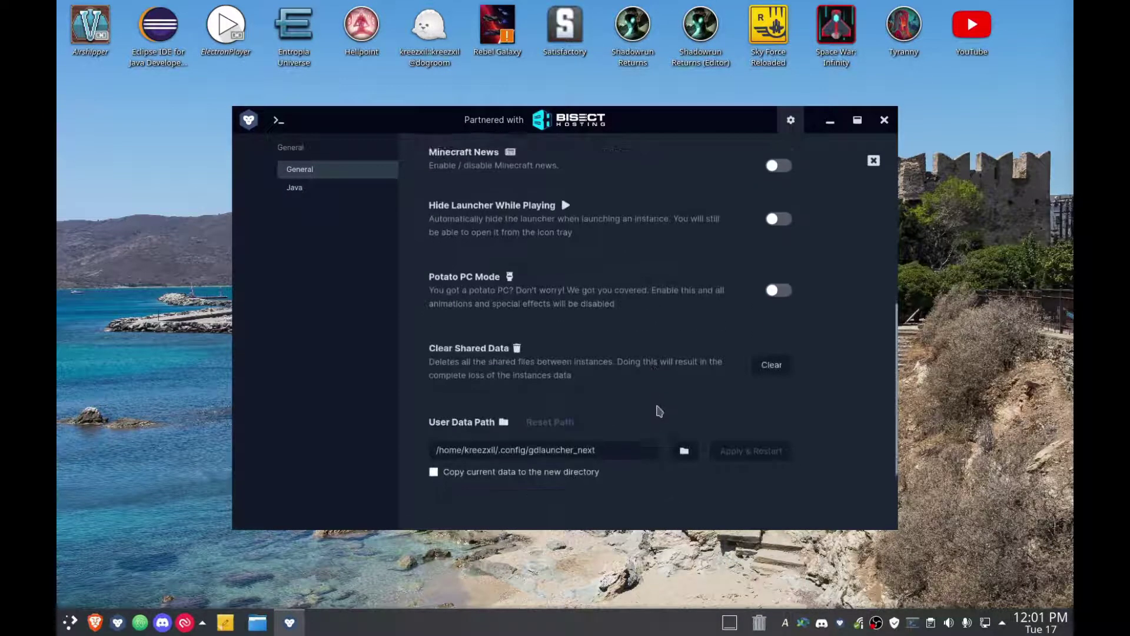
scroll(655, 407, down, 2)
click(323, 189)
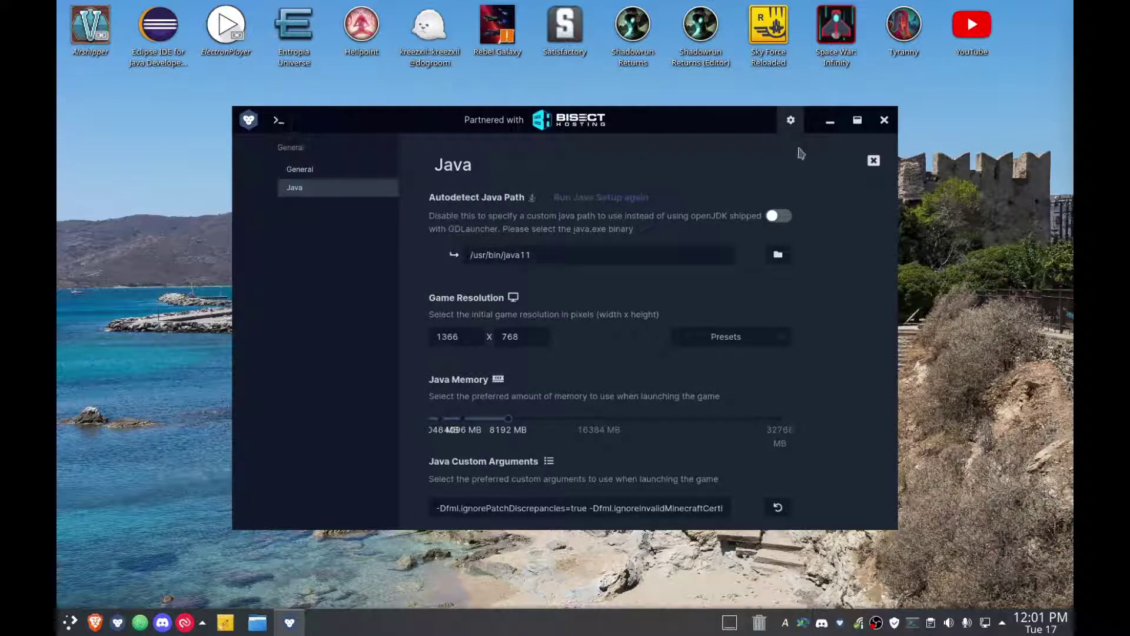
click(323, 172)
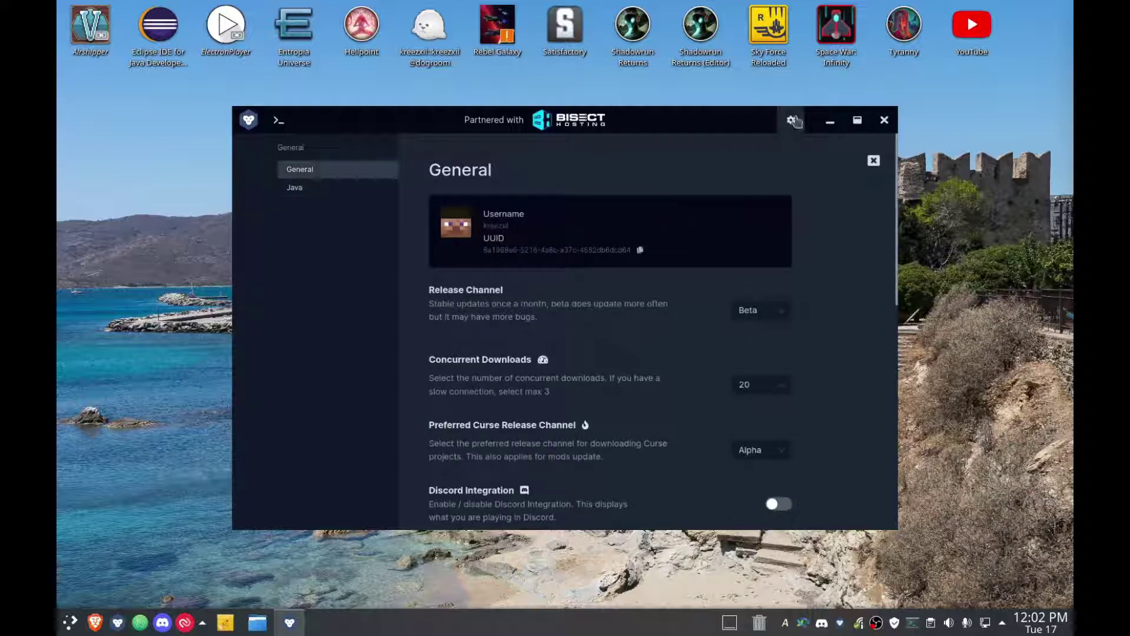
click(874, 162)
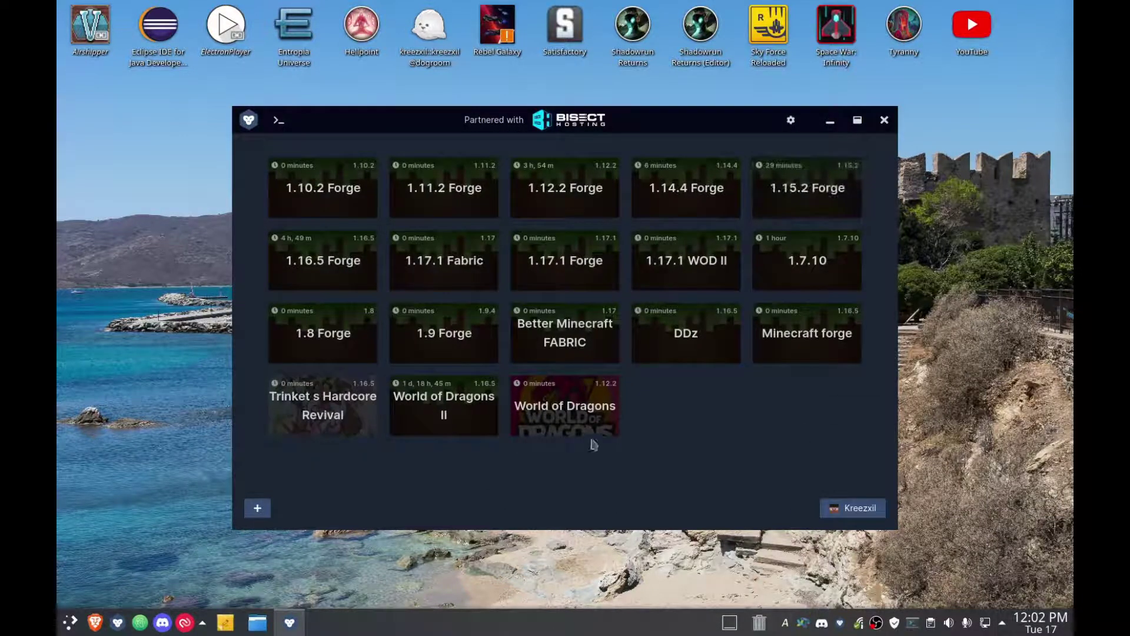
Enable Custom Java Path /usr/bin/java in the World of Dragons instance settings.
right_click(577, 415)
click(631, 324)
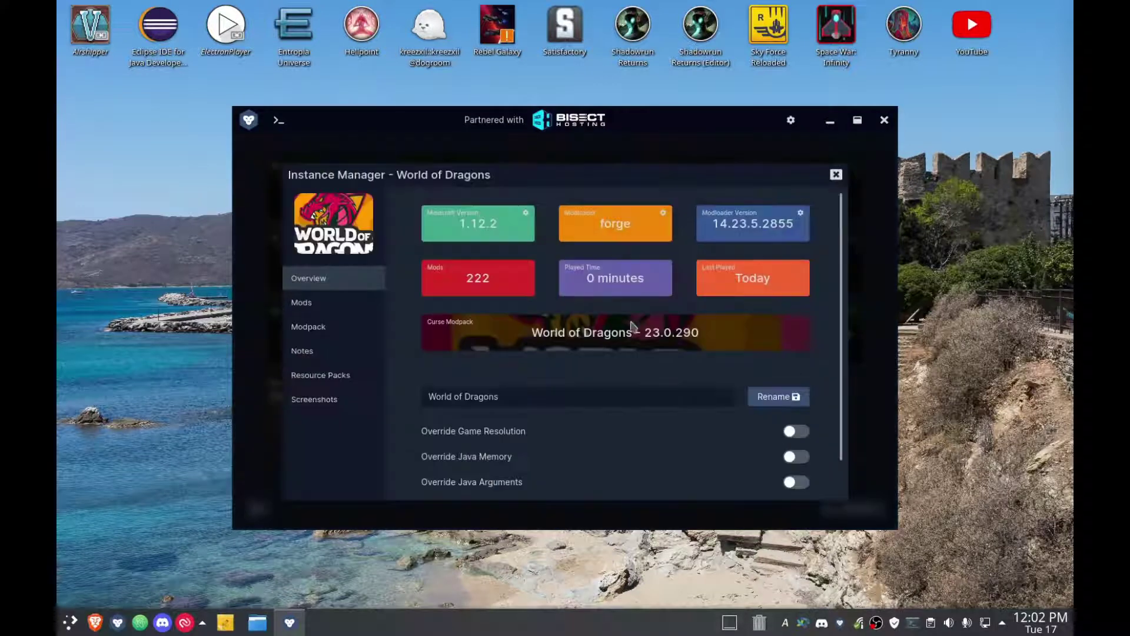
scroll(537, 474, down, 1)
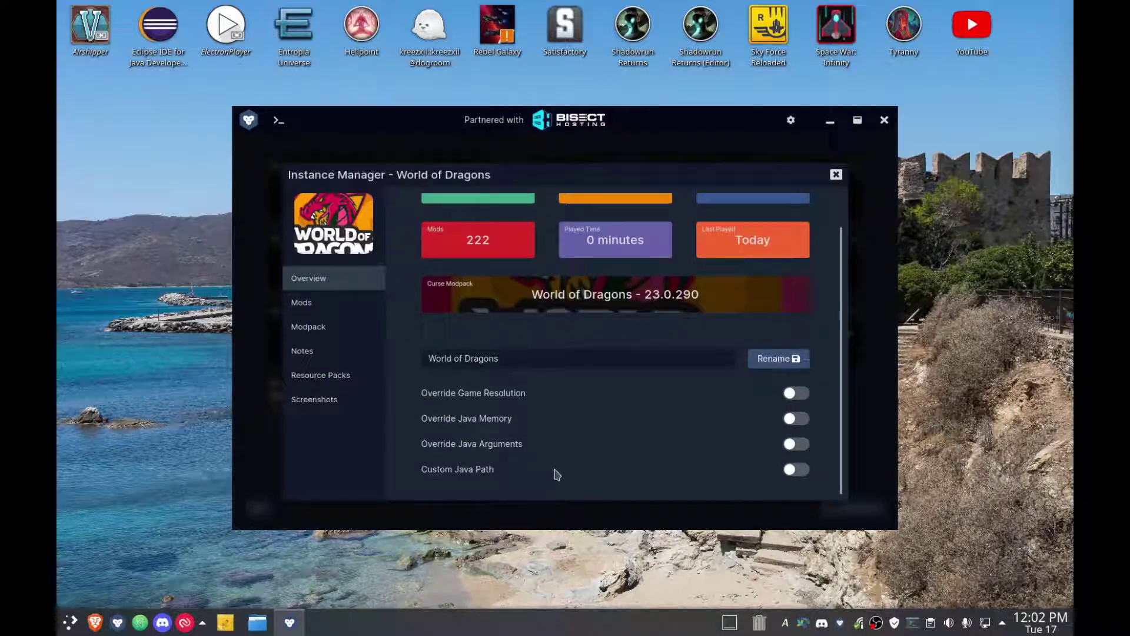
click(795, 469)
scroll(647, 471, down, 1)
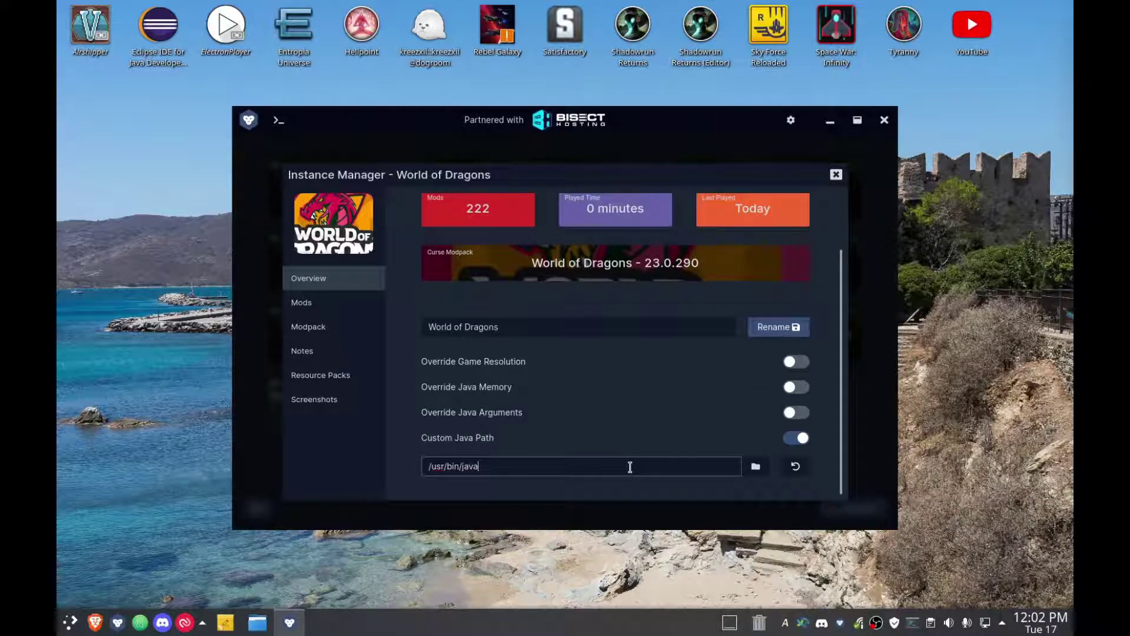
click(835, 174)
Launch World of Dragons and wait for its title screen to load.
click(552, 415)
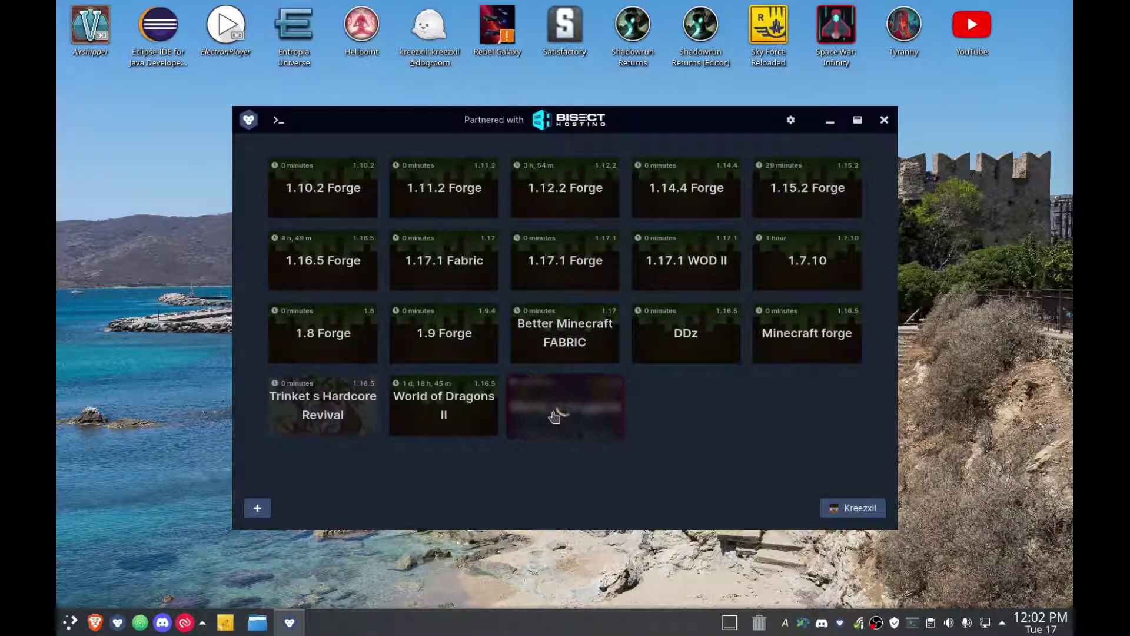